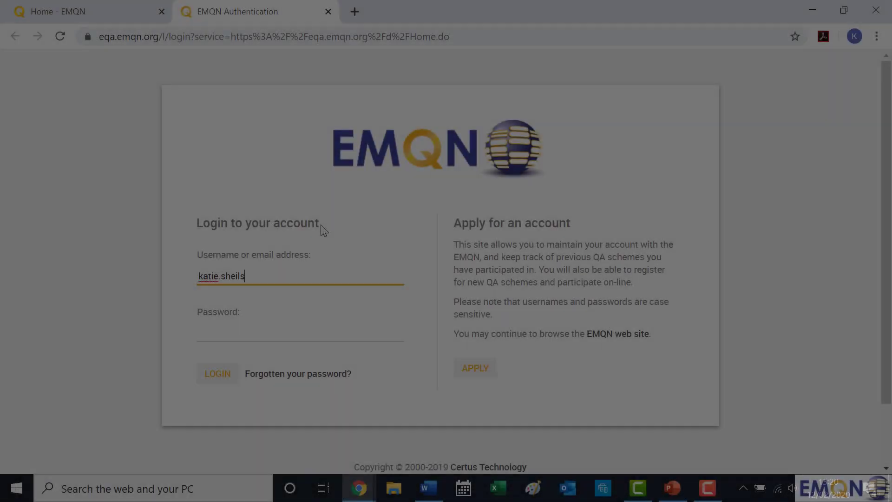
# Sign in and search the Schemes page for the 2020 scheme season.
pyautogui.press('Tab')
pyautogui.write('***********')
pyautogui.press('Return')
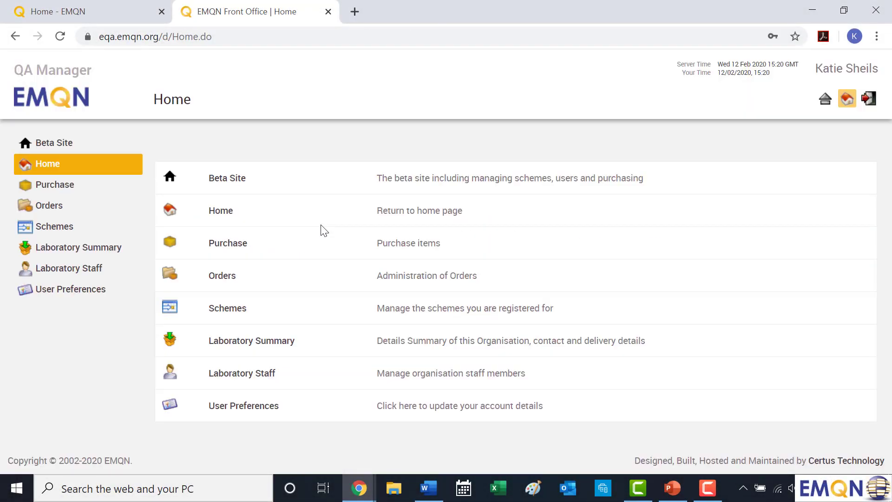
pyautogui.click(55, 233)
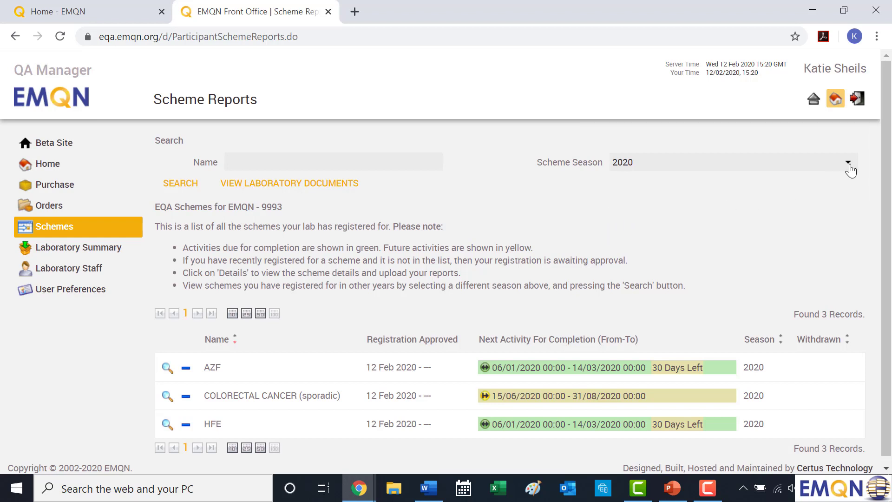
pyautogui.click(849, 164)
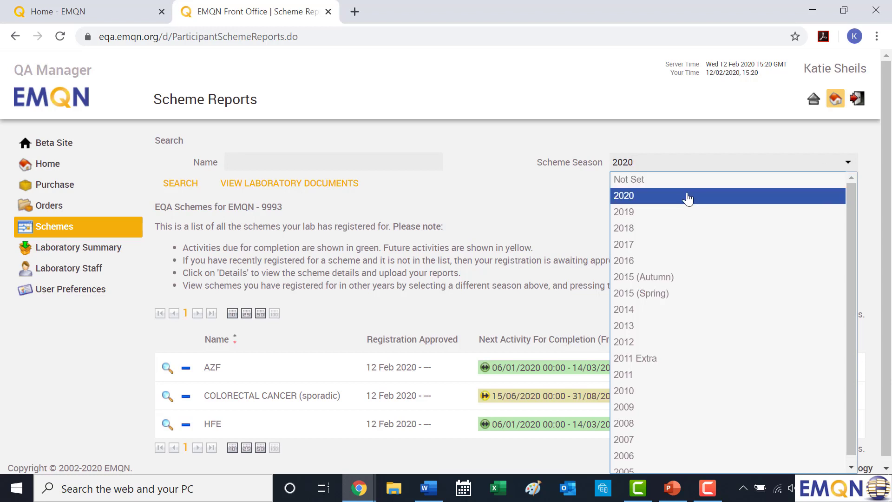
pyautogui.click(688, 196)
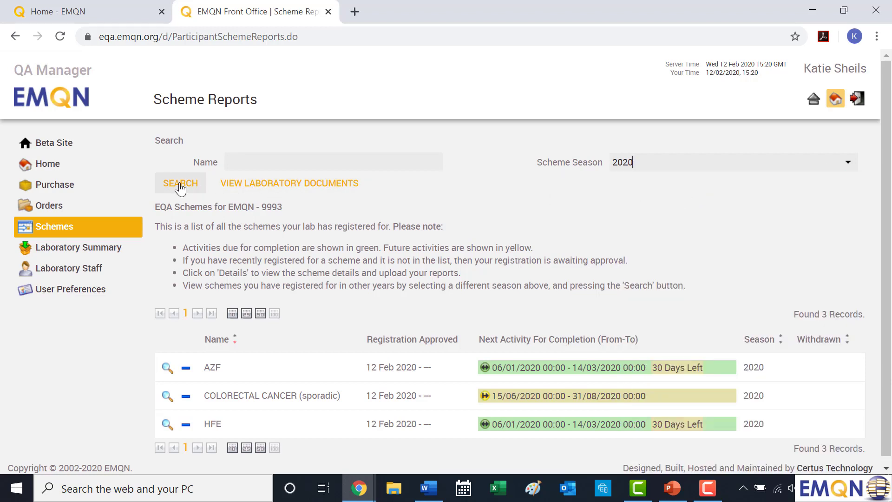
pyautogui.click(181, 185)
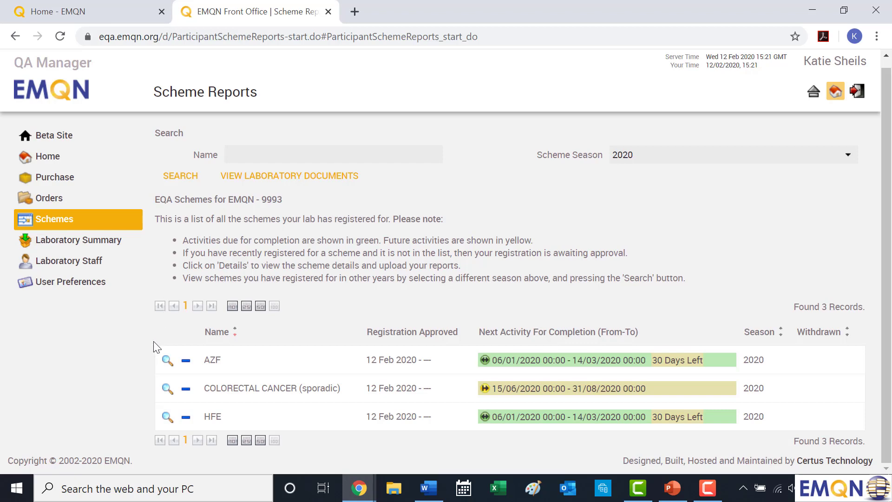
pyautogui.click(167, 360)
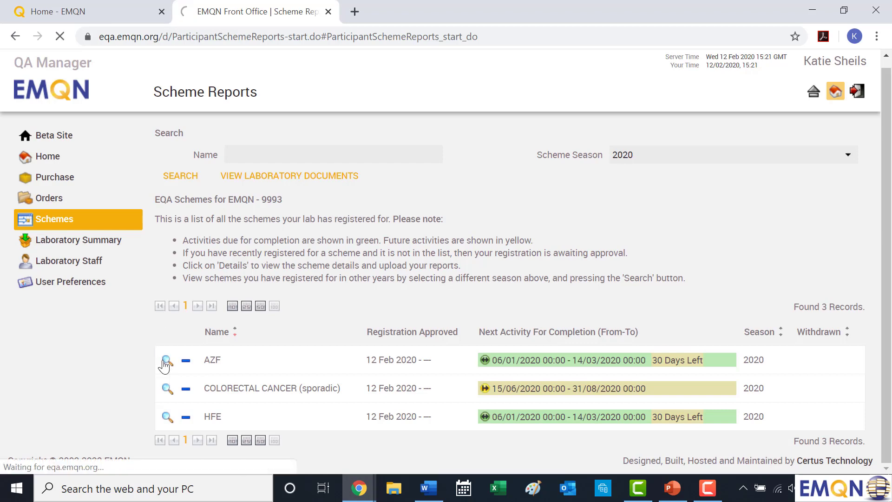
pyautogui.scroll(-2, 129, 345)
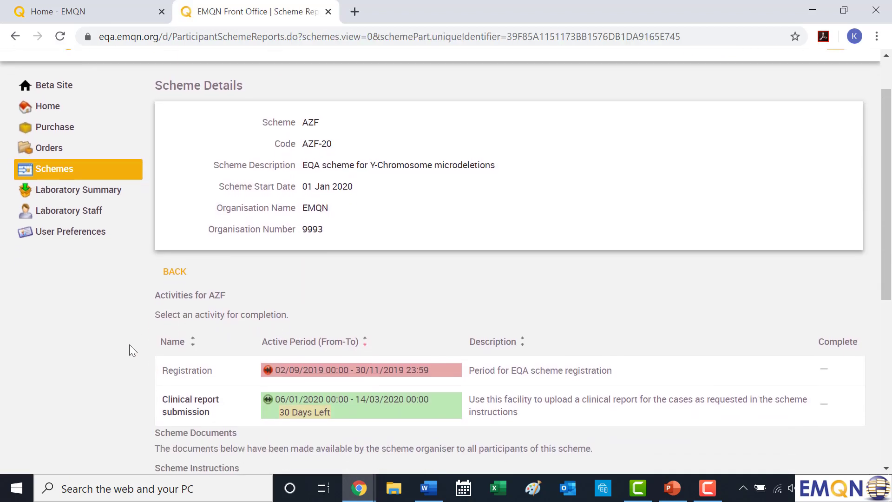
pyautogui.scroll(-2, 129, 345)
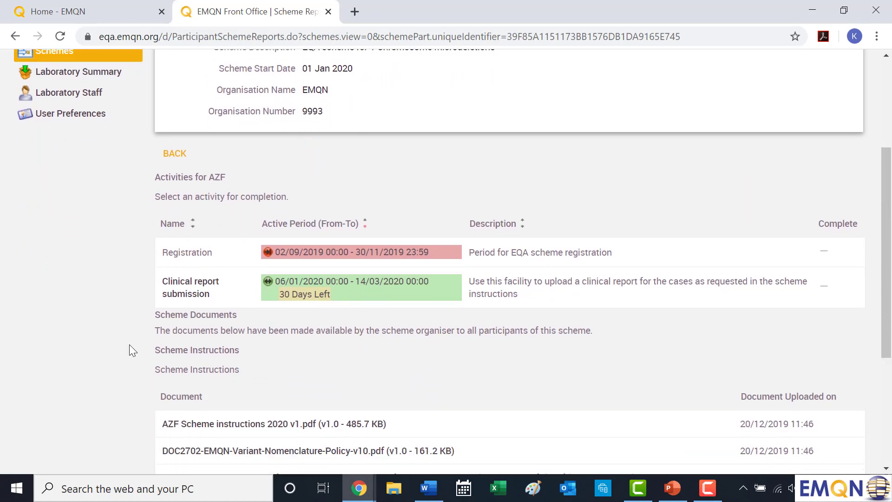
pyautogui.scroll(-1, 130, 344)
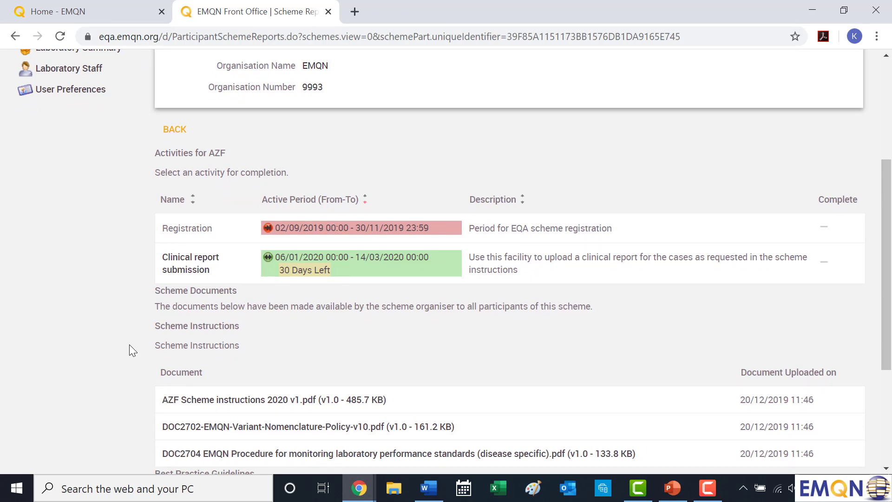
pyautogui.scroll(4, 129, 345)
pyautogui.click(175, 329)
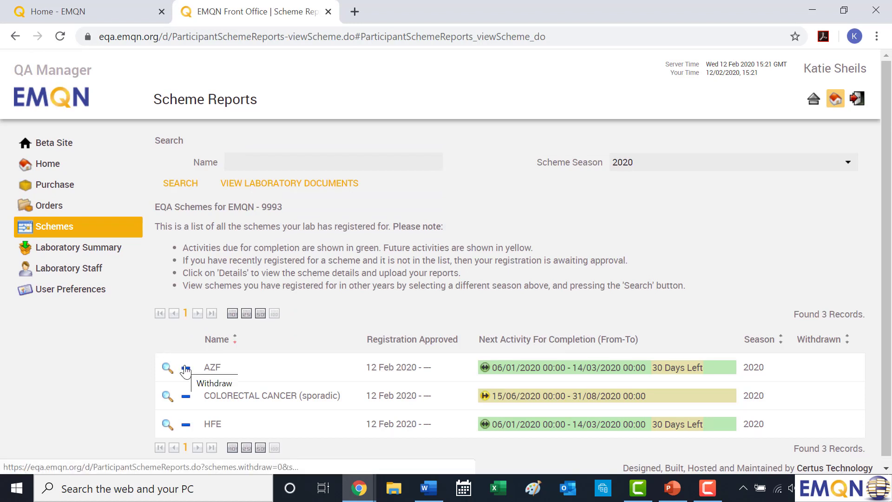
# Withdraw from the AZF scheme, giving a staff shortage as the reason.
pyautogui.click(186, 369)
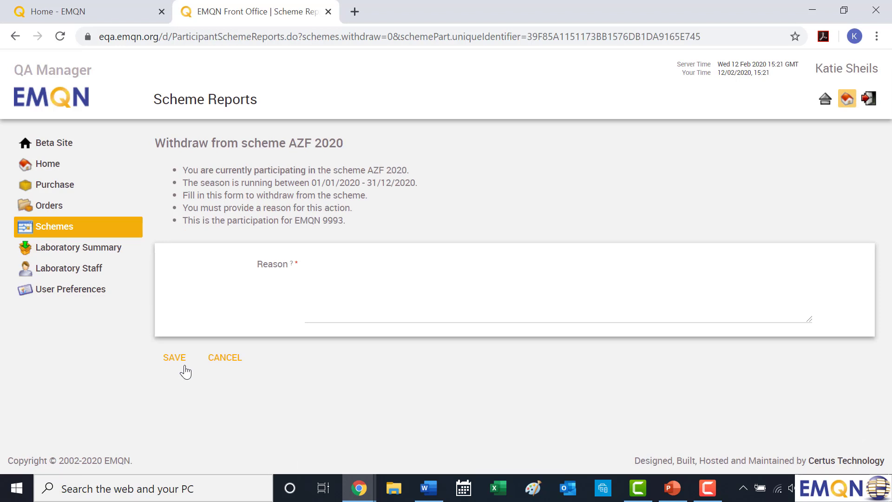
pyautogui.click(329, 291)
pyautogui.write('We had a sta')
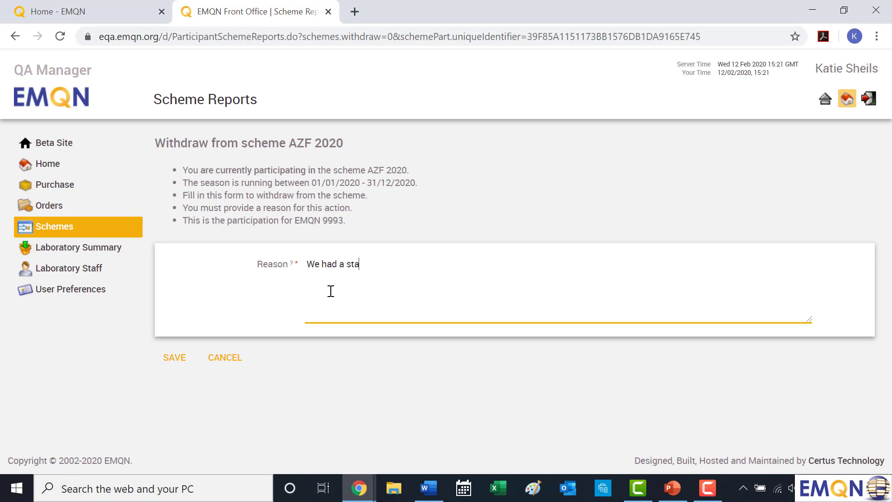
pyautogui.write('ff shortage and could not complete the test.')
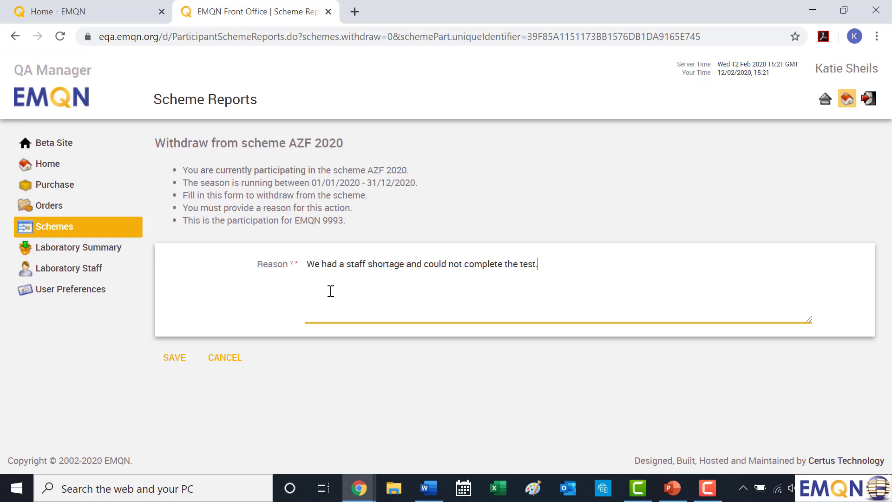
pyautogui.click(175, 361)
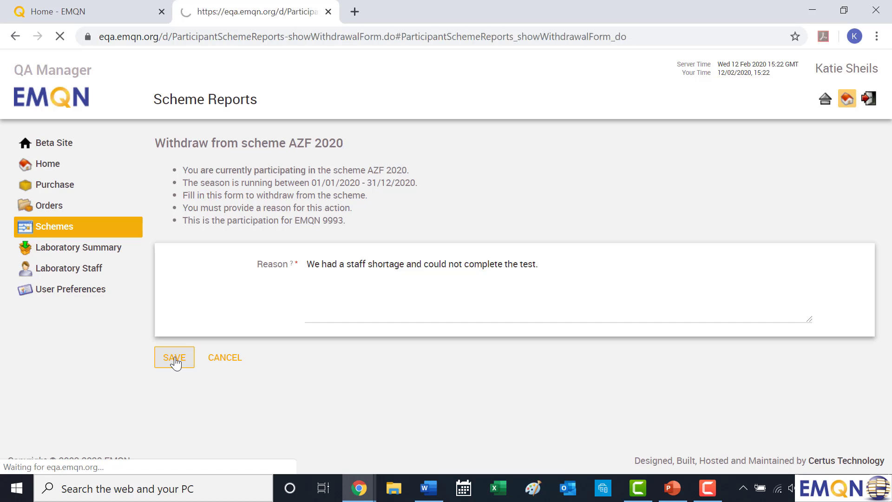
pyautogui.scroll(-1, 174, 361)
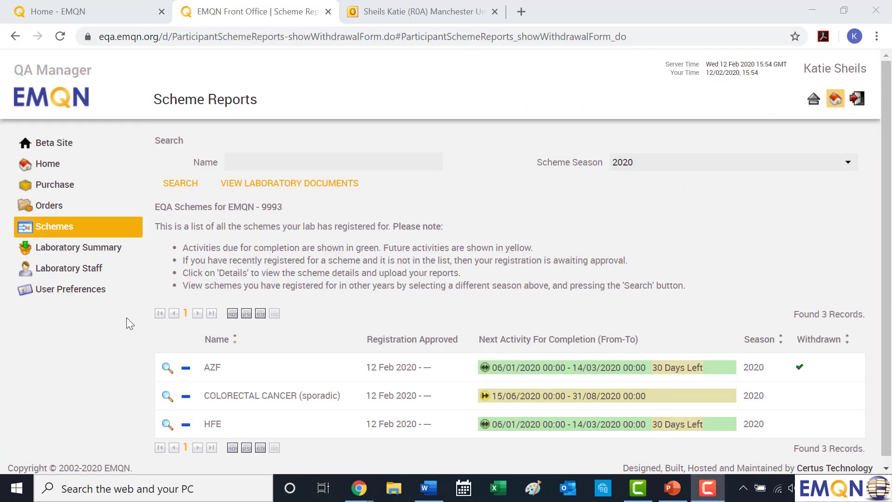
pyautogui.click(186, 396)
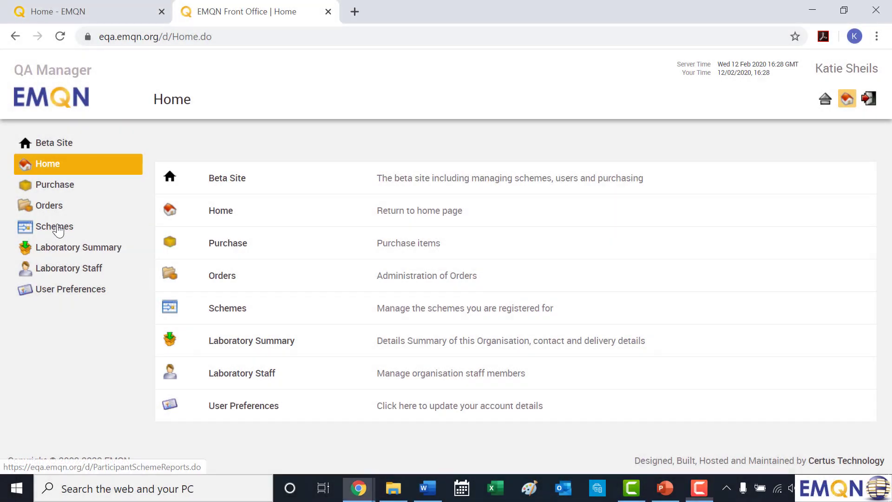
pyautogui.click(58, 230)
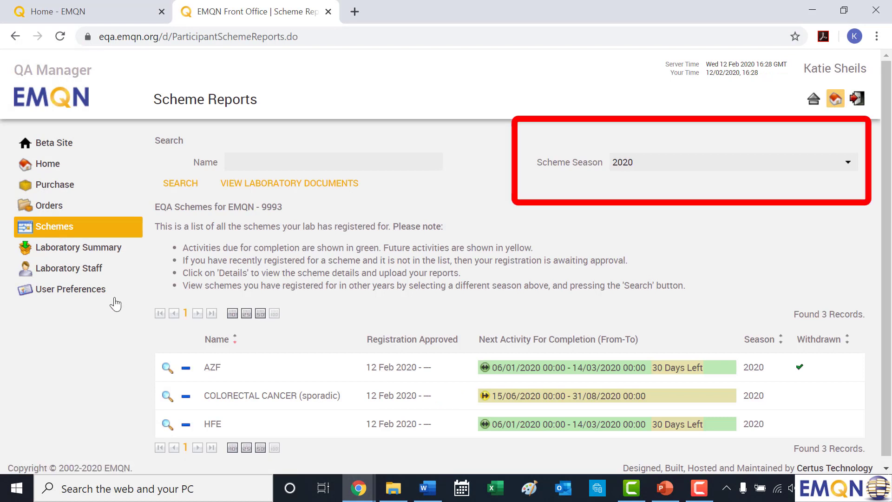
pyautogui.scroll(-1, 129, 357)
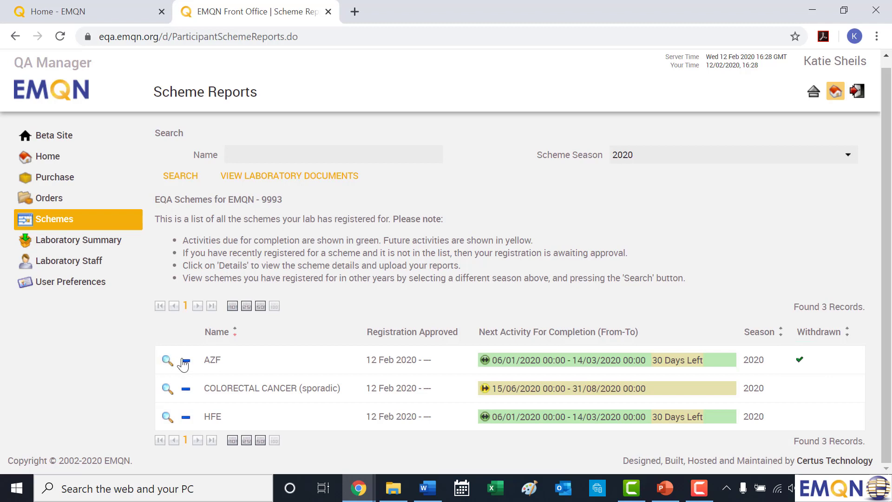
# Re-enter the withdrawn AZF scheme, stating the withdrawal was a mistake.
pyautogui.click(186, 360)
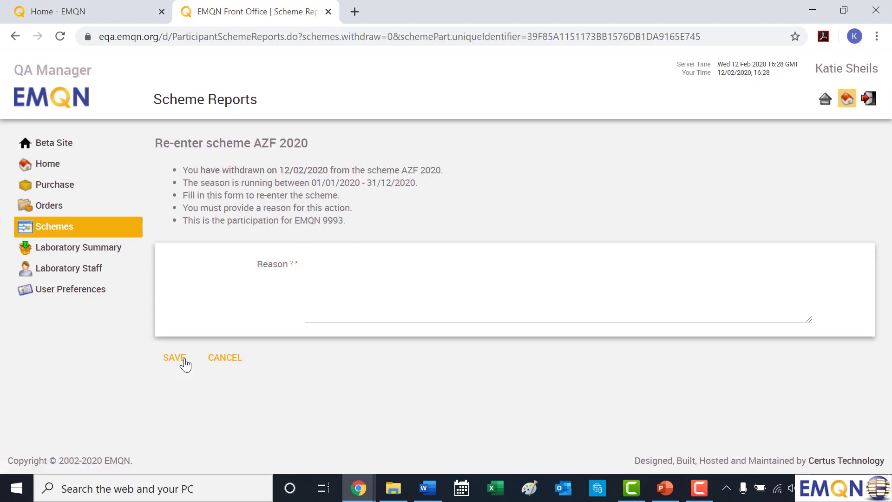
pyautogui.click(360, 286)
pyautogui.write('I made an error when I w')
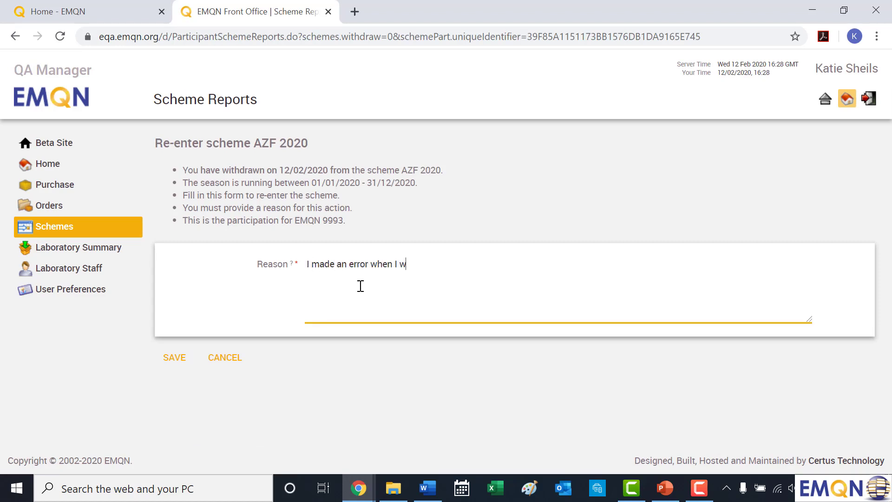
pyautogui.write('ithdrew - this was a')
pyautogui.write(' mistake.')
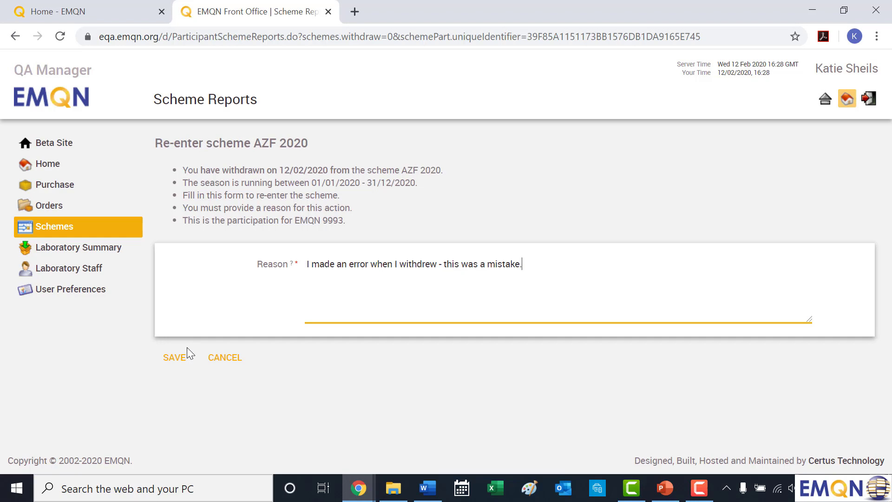
pyautogui.click(178, 357)
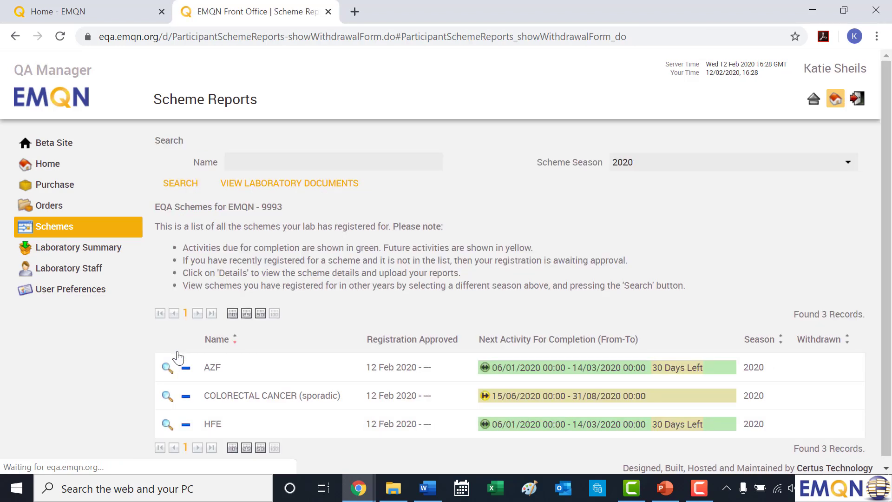
pyautogui.scroll(-1, 132, 343)
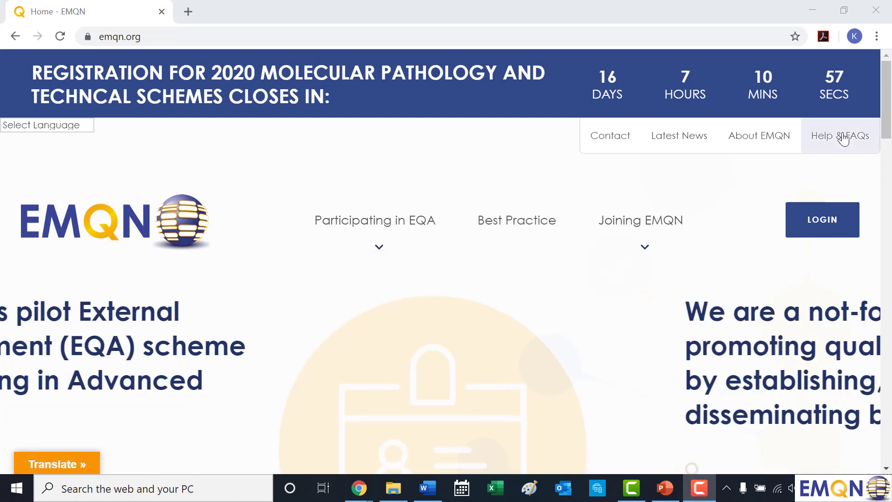
# Download the 'How to withdraw' guide from Help & FAQs User Guides and open the PDF.
pyautogui.click(844, 139)
pyautogui.moveTo(375, 220)
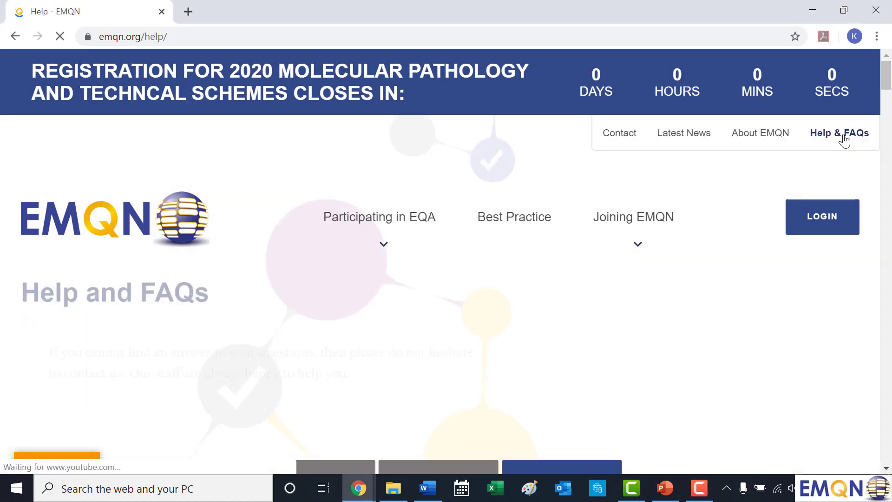
pyautogui.scroll(-5, 390, 248)
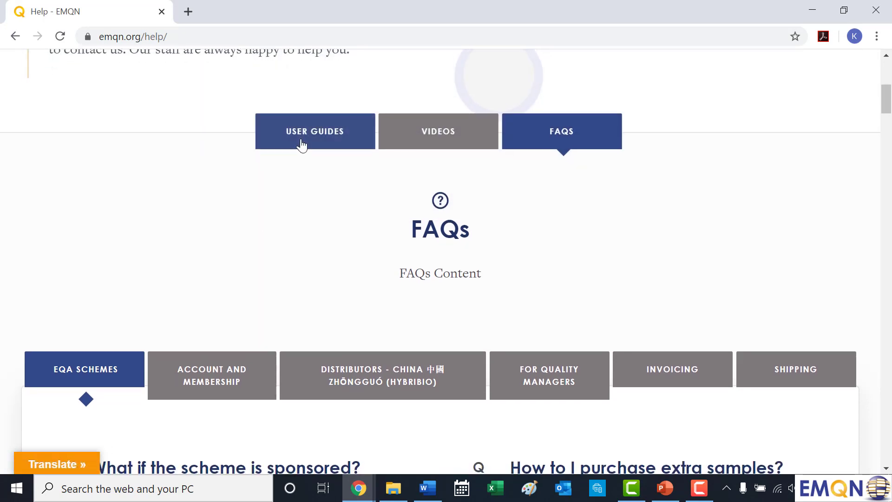
pyautogui.click(301, 144)
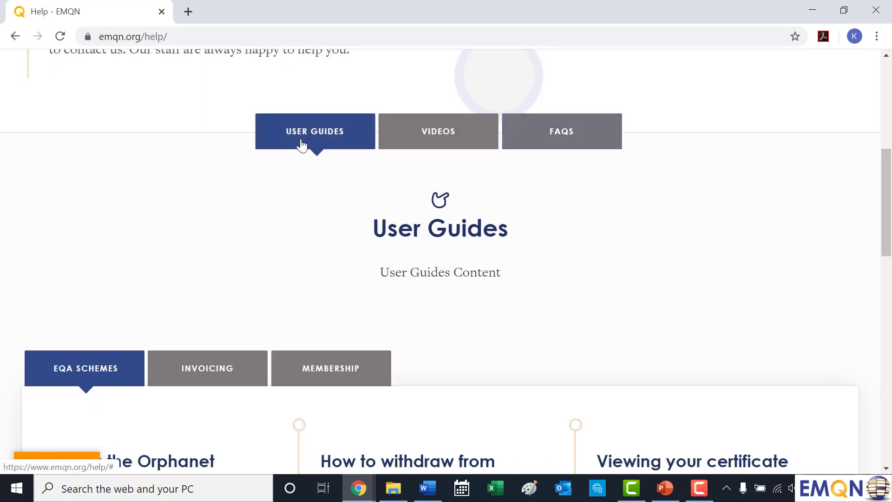
pyautogui.scroll(-4, 170, 270)
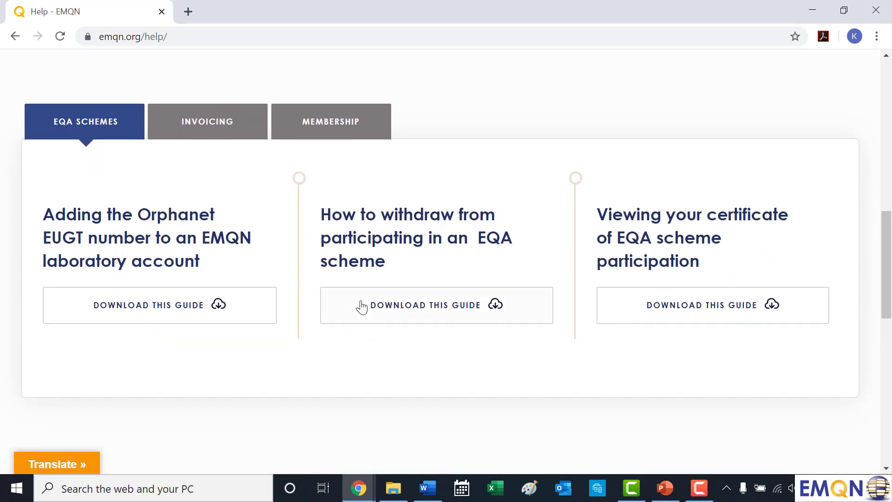
pyautogui.click(380, 314)
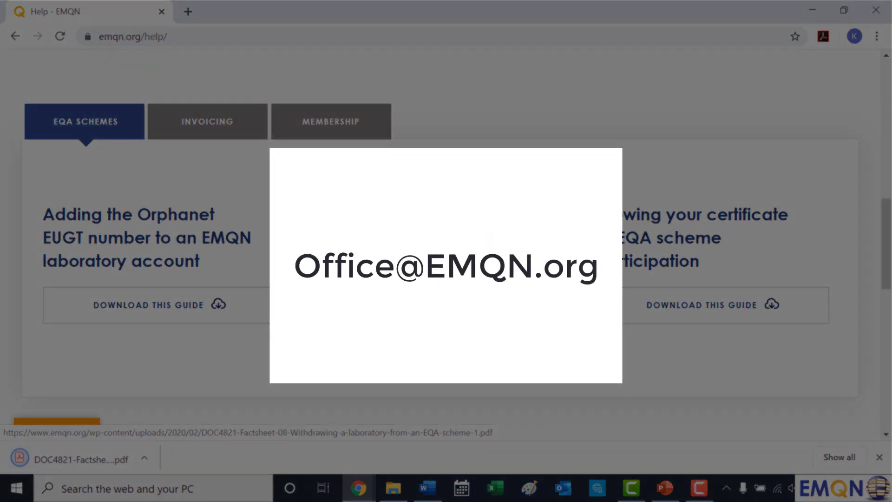
pyautogui.click(102, 454)
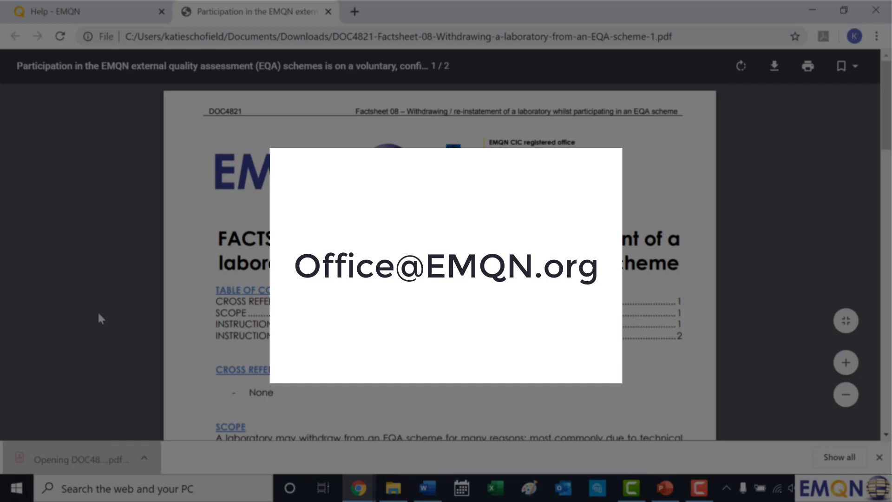